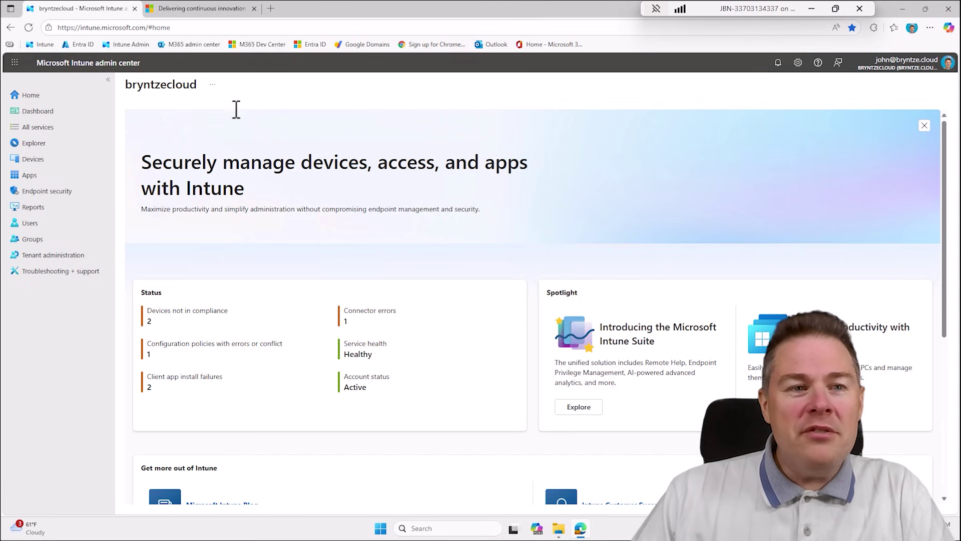
# Bring up the 'Delivering continuous innovation in Windows 11' article at its enterprise and education section.
pyautogui.click(217, 10)
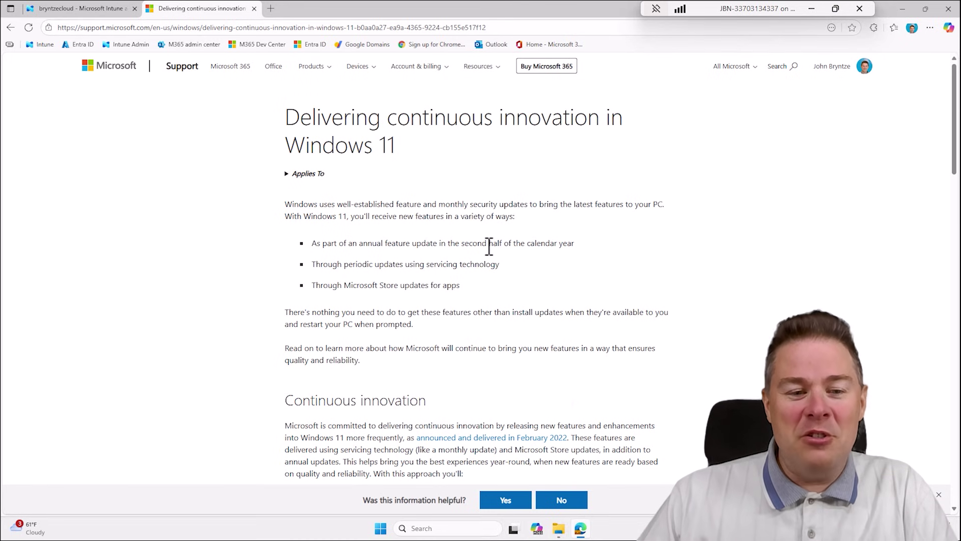
pyautogui.scroll(-1, 503, 303)
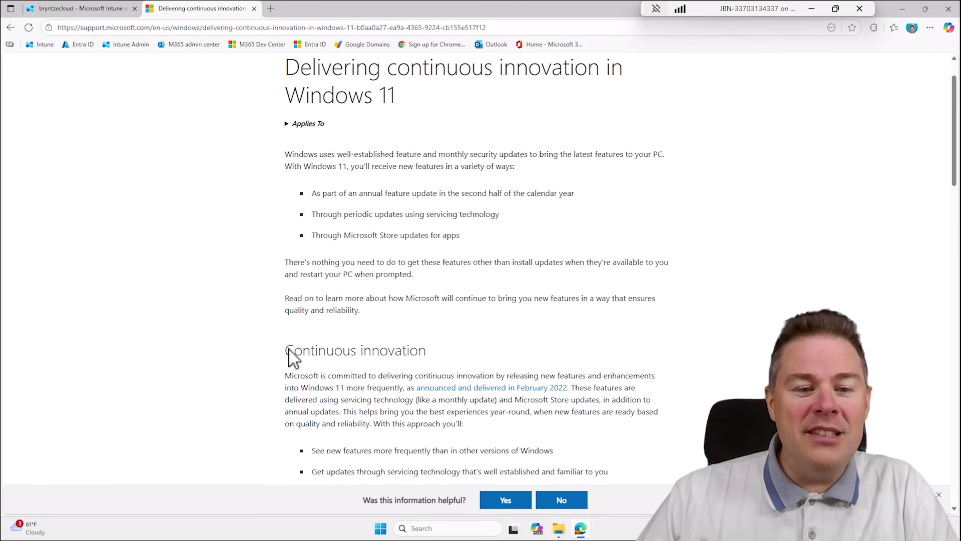
pyautogui.scroll(-7, 514, 344)
pyautogui.scroll(-3, 511, 340)
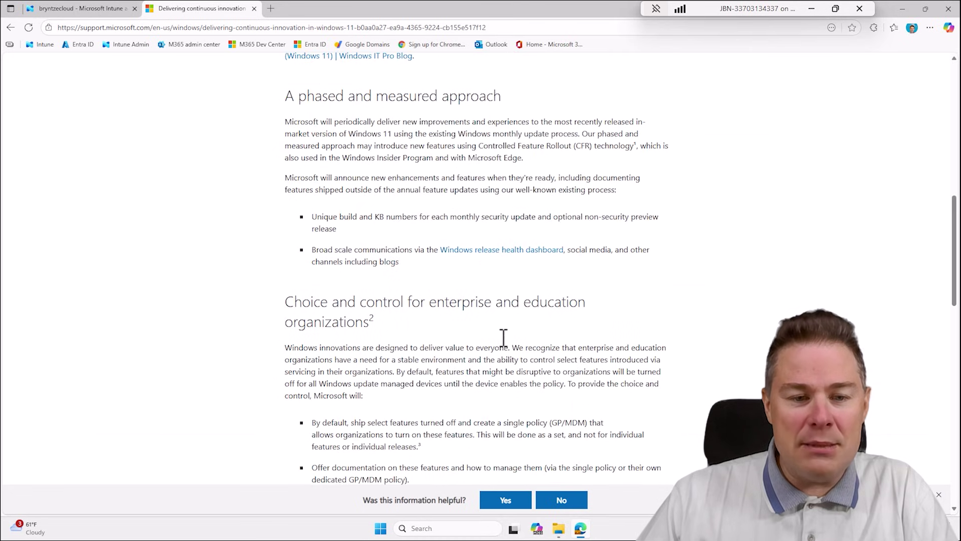
pyautogui.scroll(-1, 510, 320)
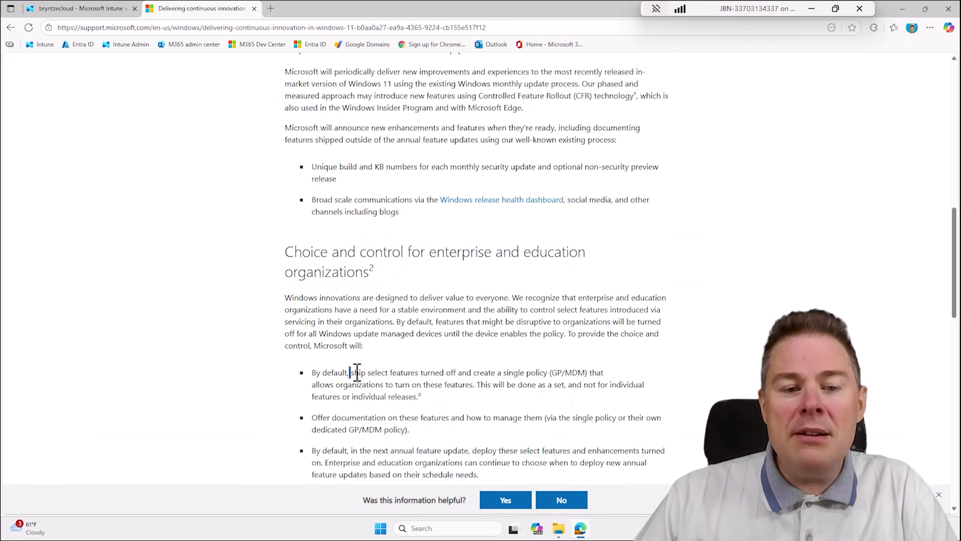
# Highlight the phrases 'ship select features' and 'turned off' in the choice-and-control bullets.
pyautogui.moveTo(349, 373); pyautogui.dragTo(414, 374)
pyautogui.click(457, 383)
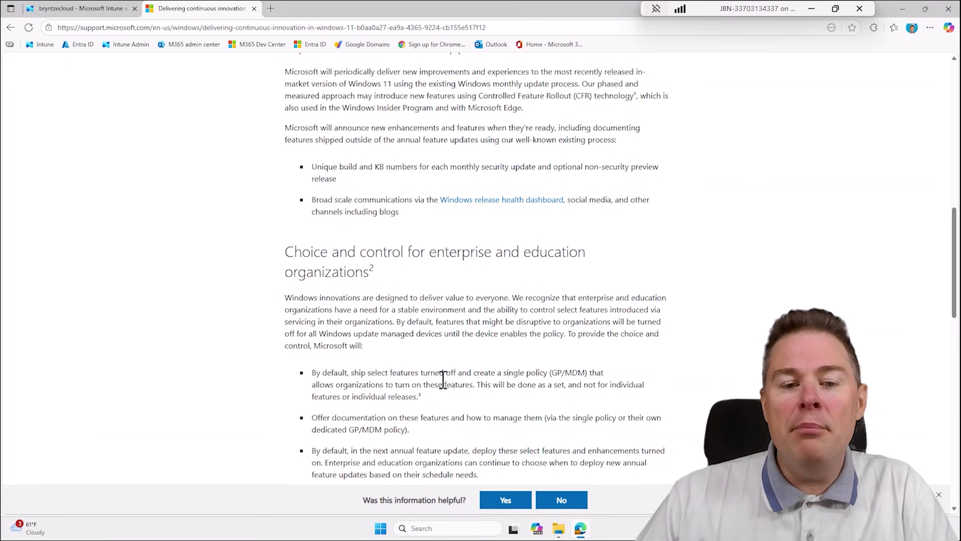
pyautogui.moveTo(422, 372); pyautogui.dragTo(463, 374)
pyautogui.click(631, 379)
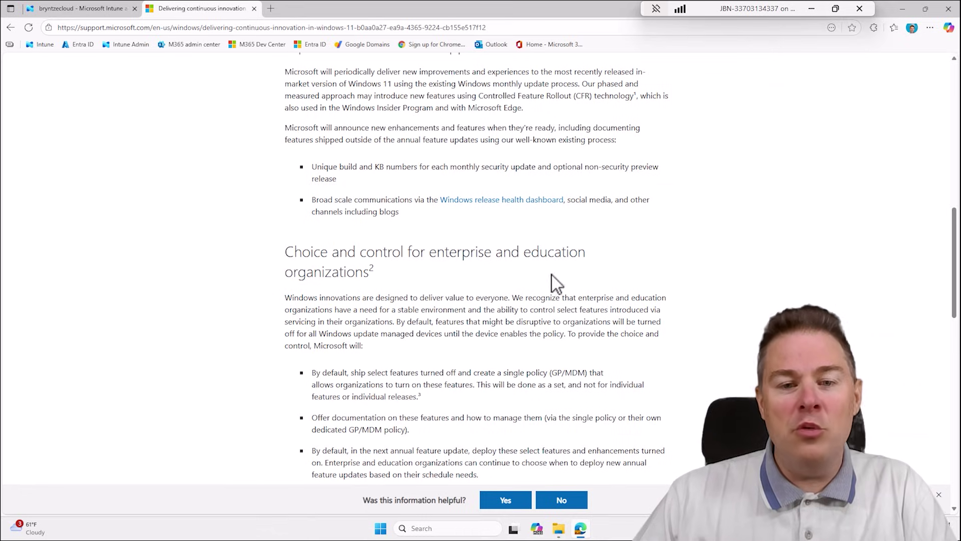
# In Intune, show Devices > Windows > Windows updates Feature updates with JBN Win11 24H2, then start a new profile.
pyautogui.click(96, 9)
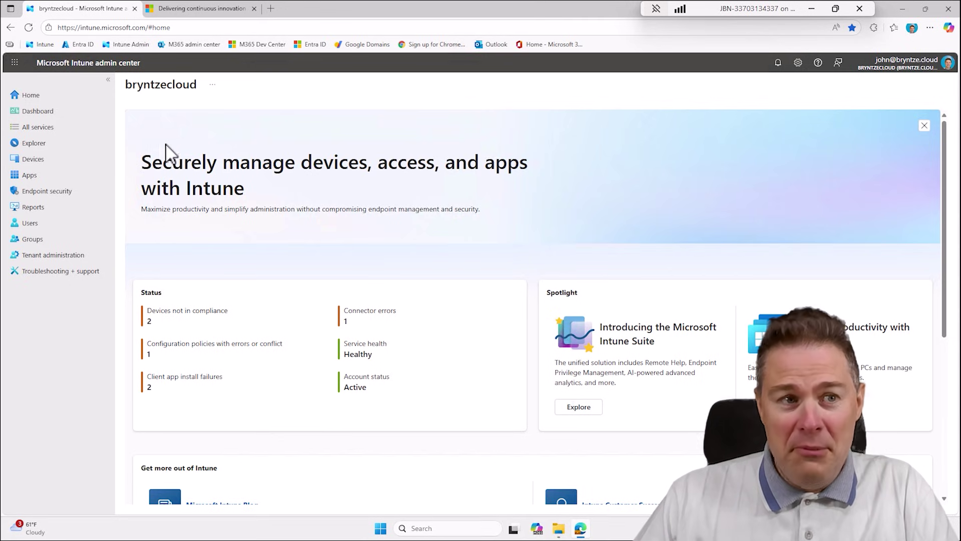
pyautogui.click(39, 165)
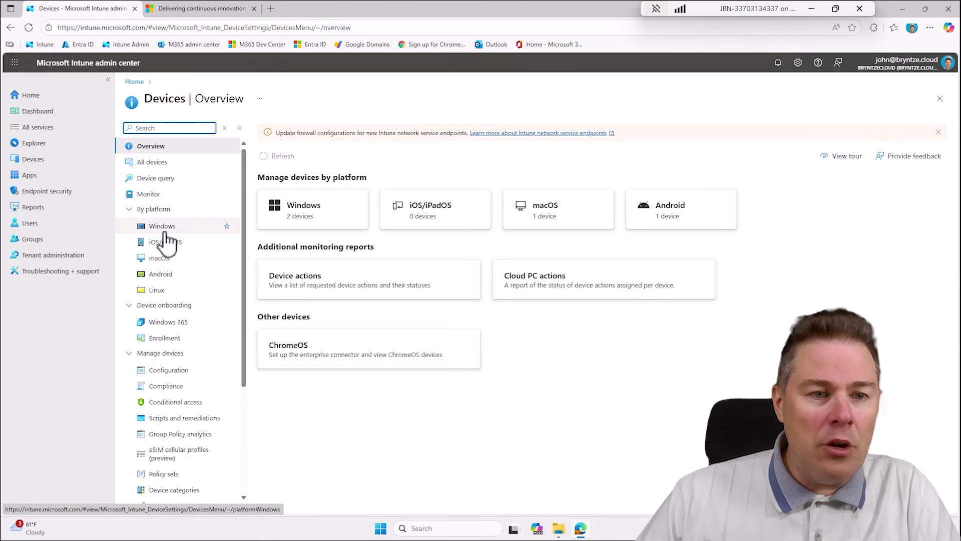
pyautogui.click(163, 228)
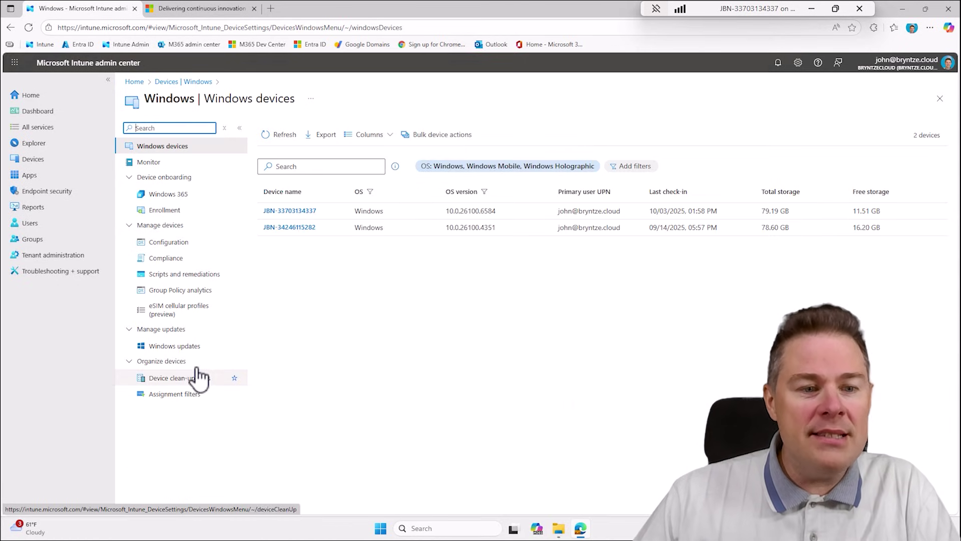
pyautogui.click(175, 351)
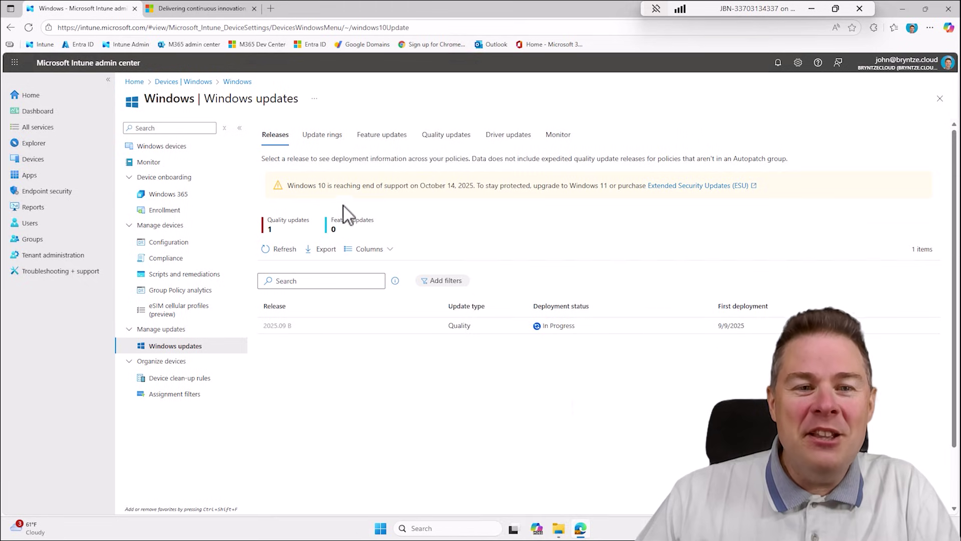
pyautogui.click(379, 142)
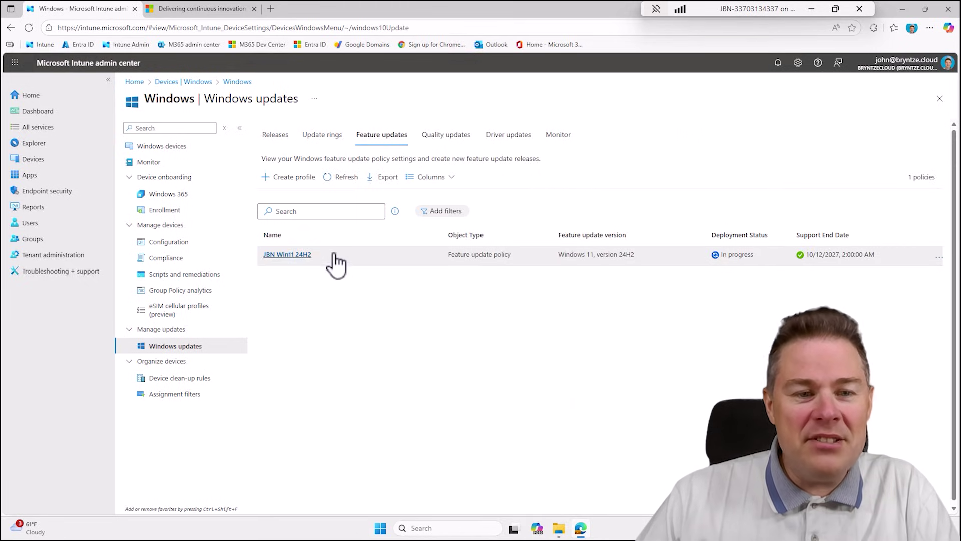
pyautogui.moveTo(325, 260)
pyautogui.mouseDown()
pyautogui.moveTo(298, 250)
pyautogui.moveTo(316, 259)
pyautogui.mouseUp()
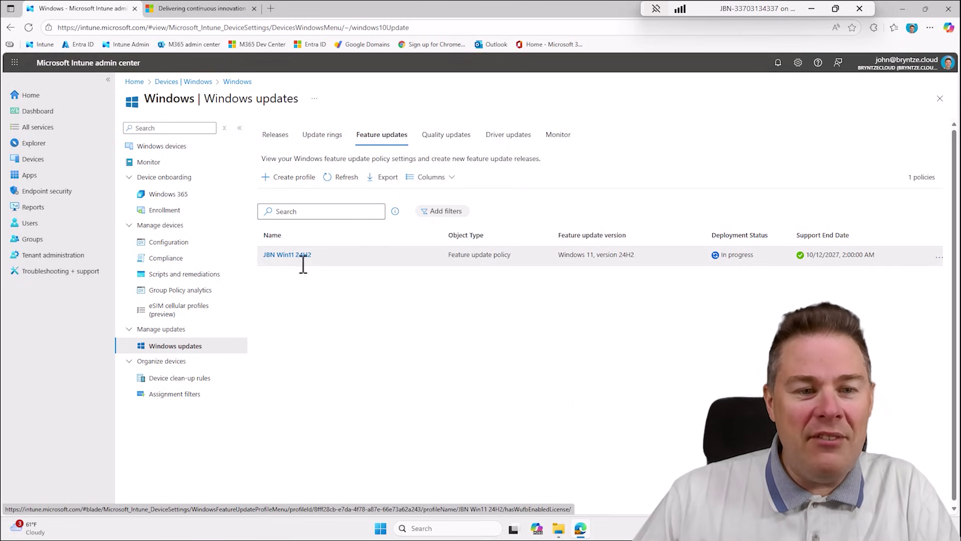
pyautogui.click(293, 177)
# Name the profile 'Win11 25H2', zoom the browser to 125%, and begin the description.
pyautogui.click(303, 196)
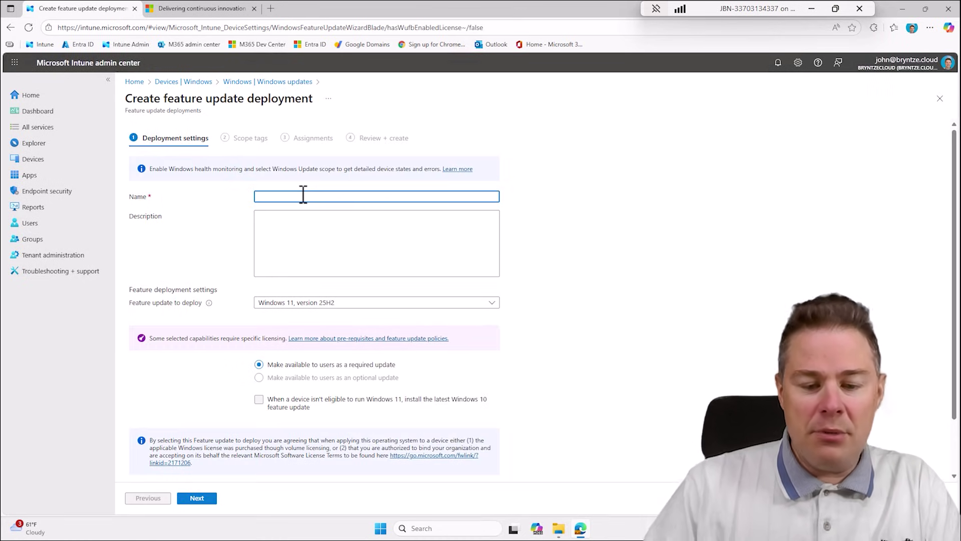
pyautogui.write('Win11 ')
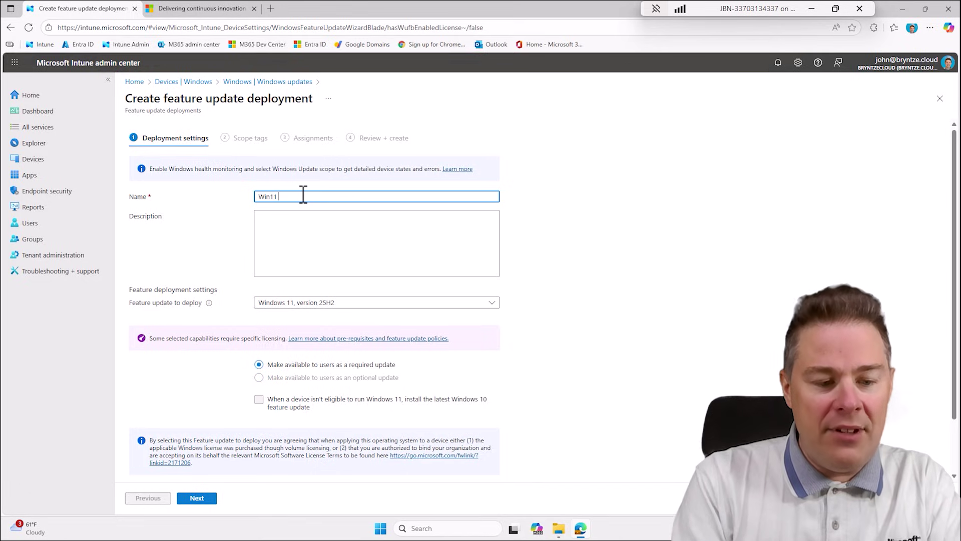
pyautogui.write('25H2')
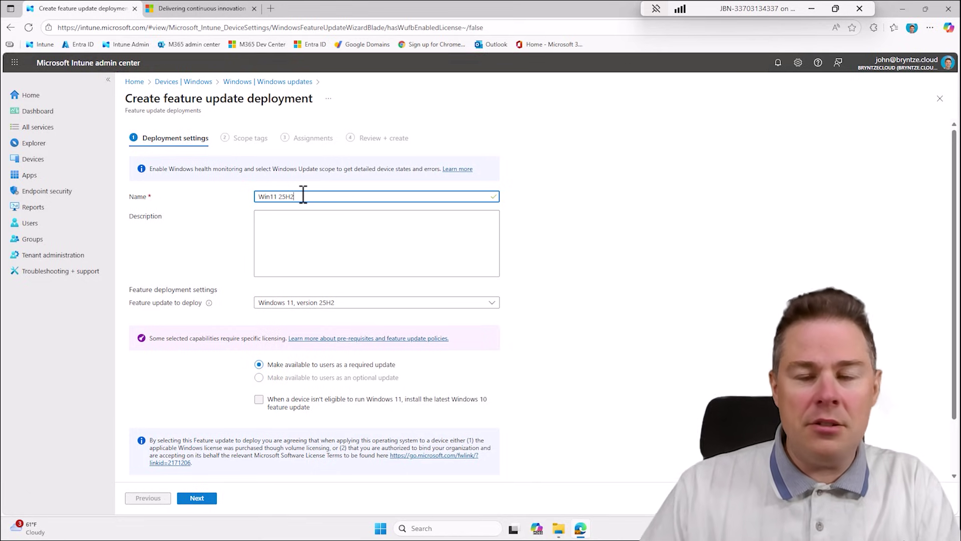
pyautogui.click(929, 27)
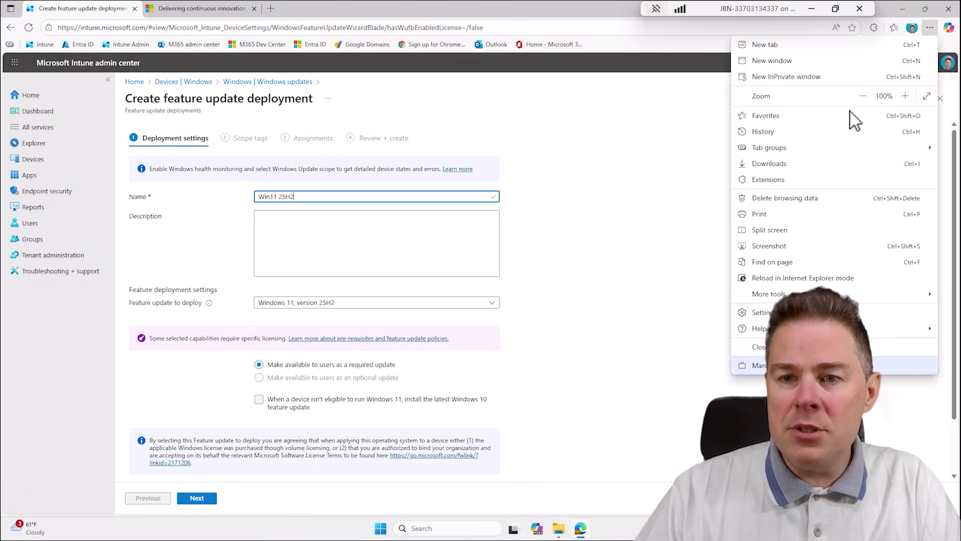
pyautogui.click(905, 96)
pyautogui.click(905, 96)
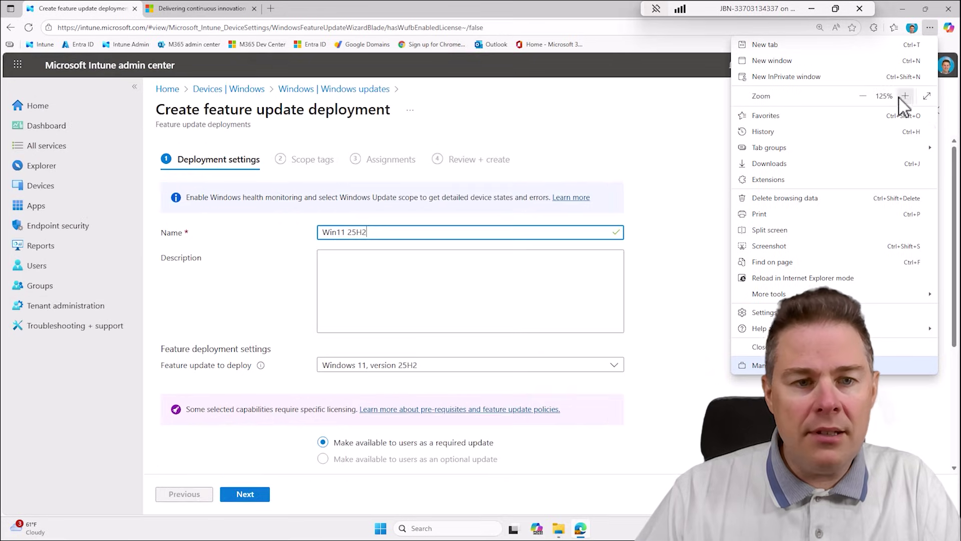
pyautogui.click(665, 186)
pyautogui.click(426, 272)
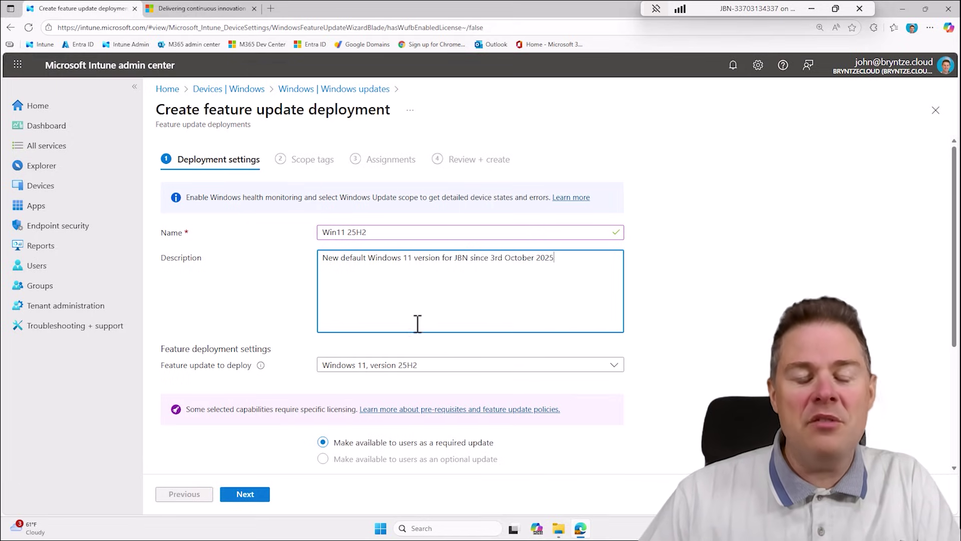
# Keep Windows 11, version 25H2 and set rollout to a specific date, first available 10/03/2025.
pyautogui.click(376, 367)
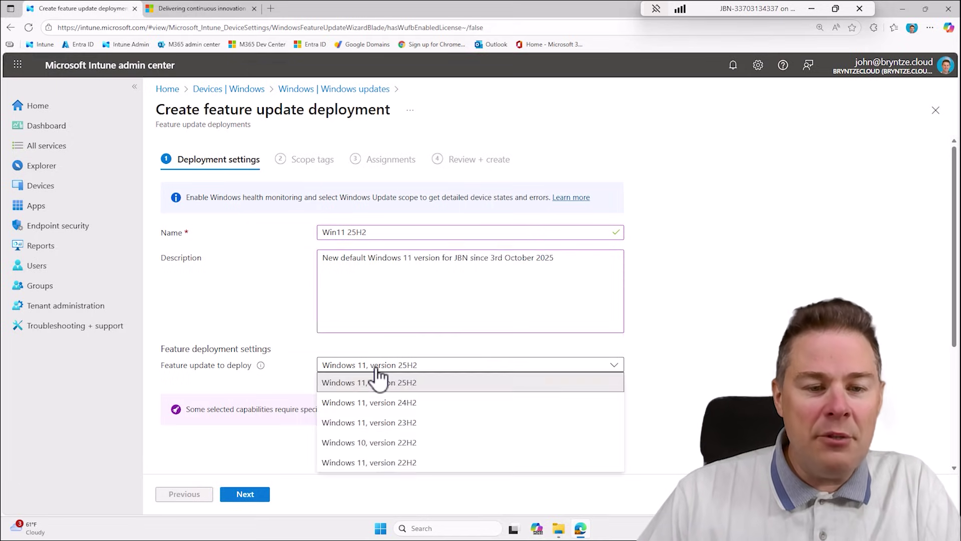
pyautogui.click(379, 385)
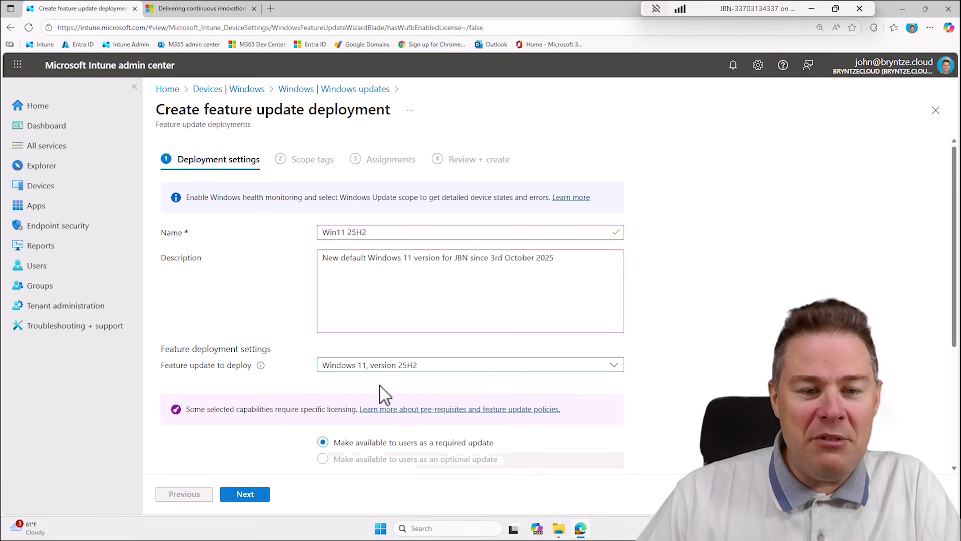
pyautogui.scroll(-4, 407, 375)
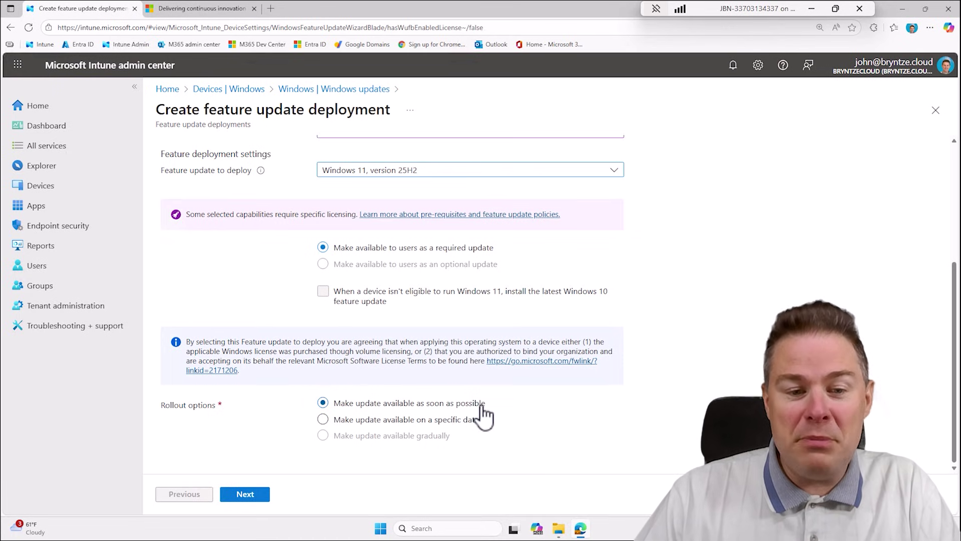
pyautogui.click(323, 420)
# Try 10/21/2025 as first available date, then revert rollout to as soon as possible and reach Scope tags.
pyautogui.scroll(-1, 725, 388)
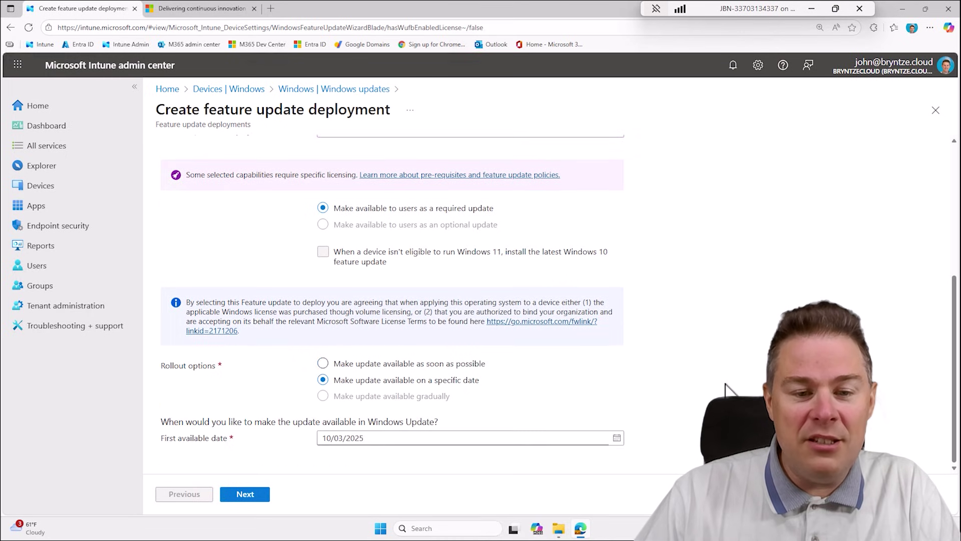
pyautogui.click(616, 439)
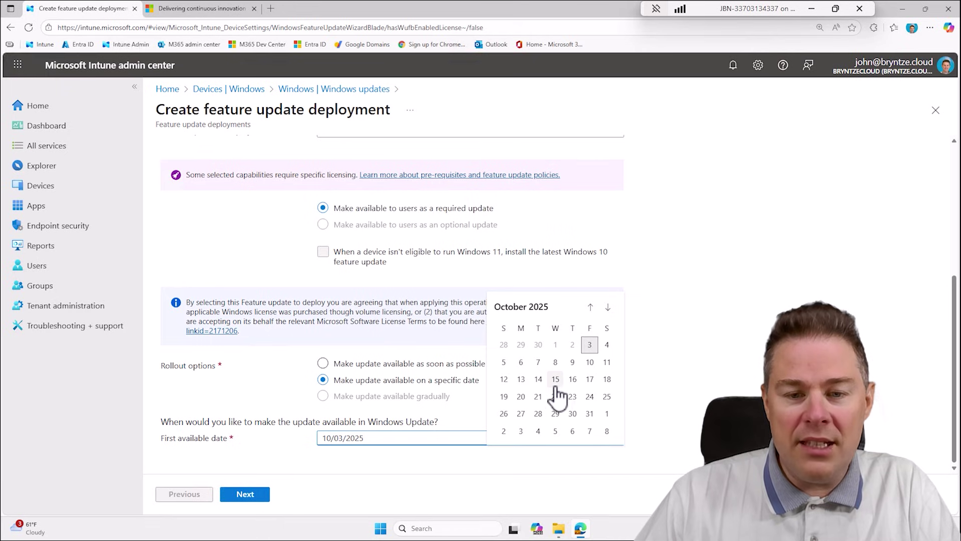
pyautogui.click(538, 398)
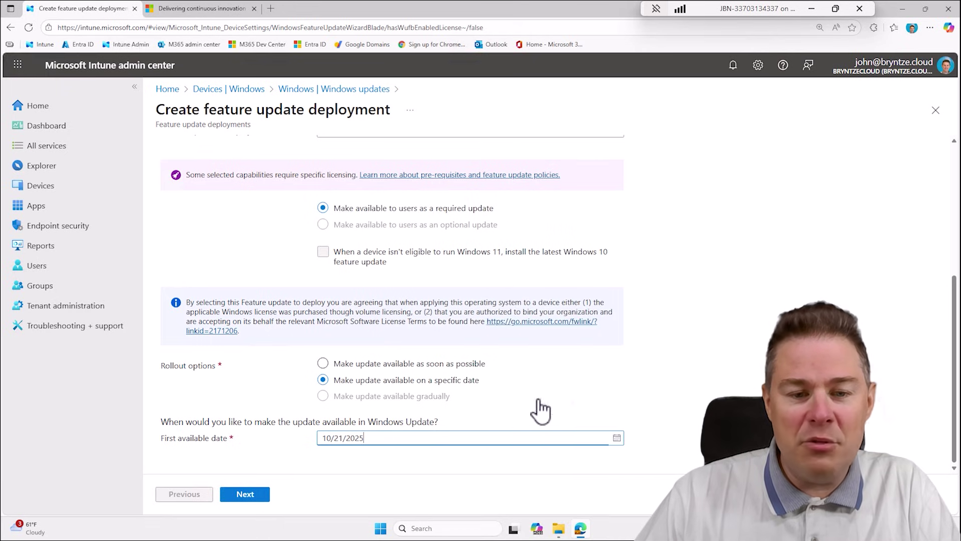
pyautogui.click(323, 363)
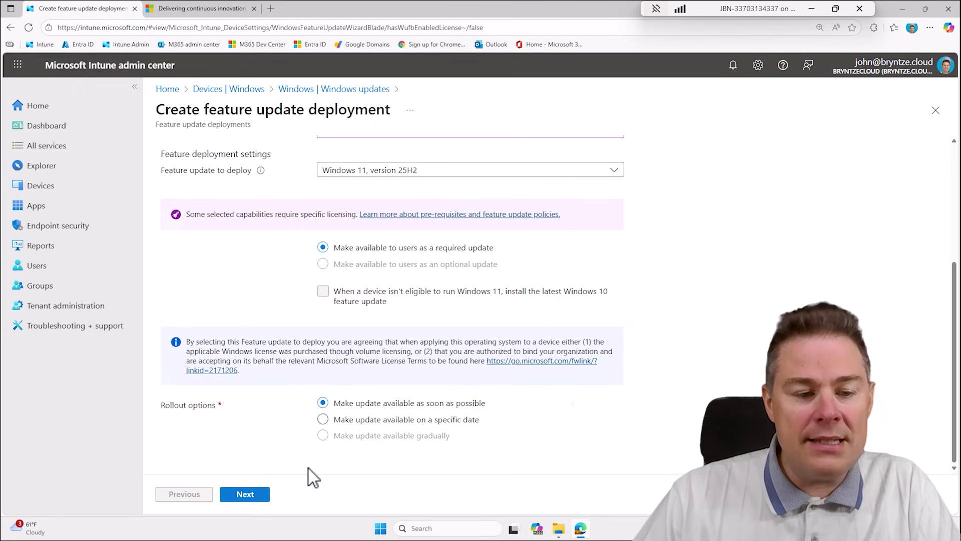
pyautogui.click(253, 495)
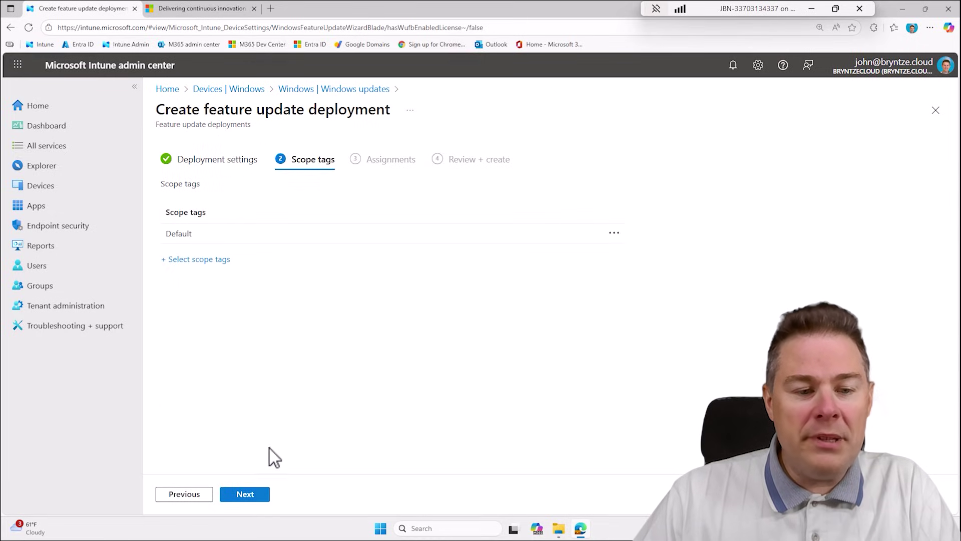
# Include the group JBN - All Windows Devices (5 devices) in the assignments and continue to review.
pyautogui.click(247, 500)
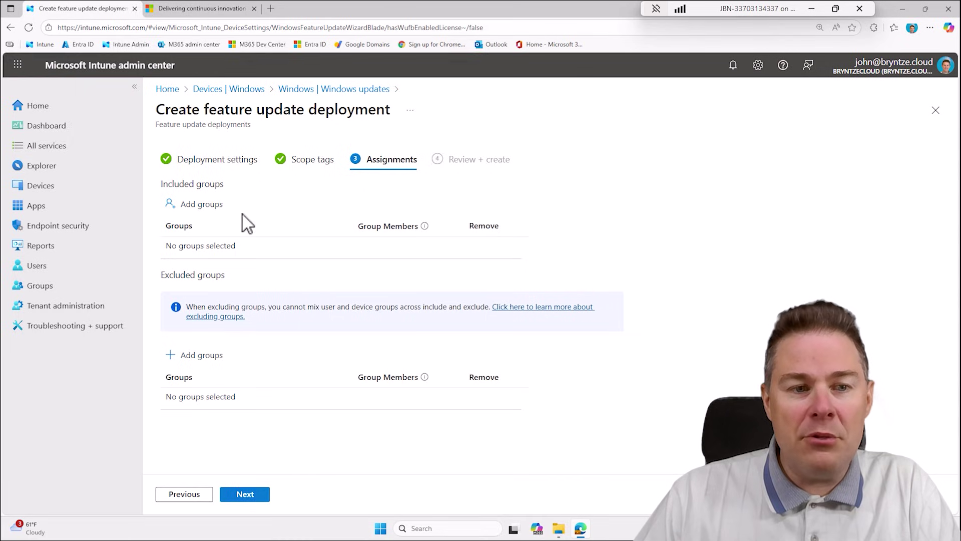
pyautogui.click(202, 206)
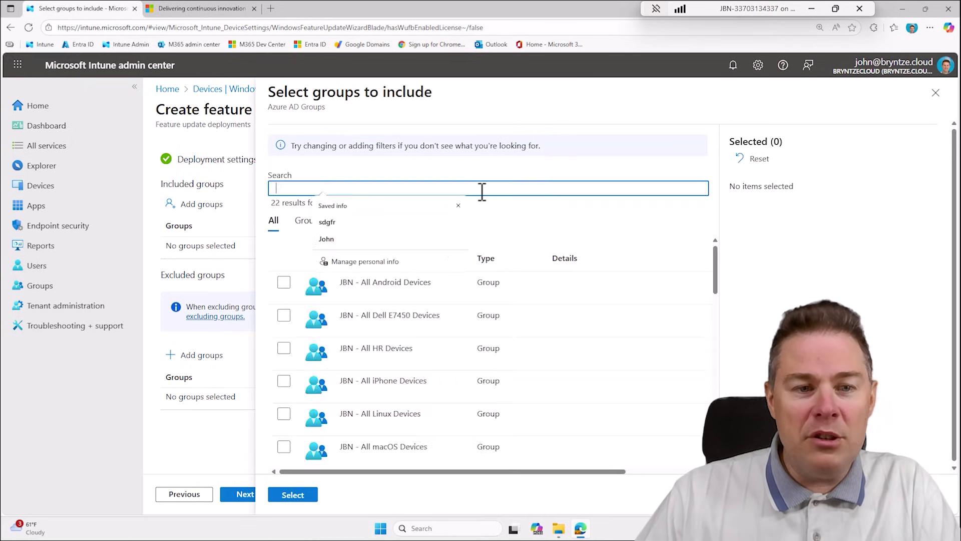
pyautogui.write('windows')
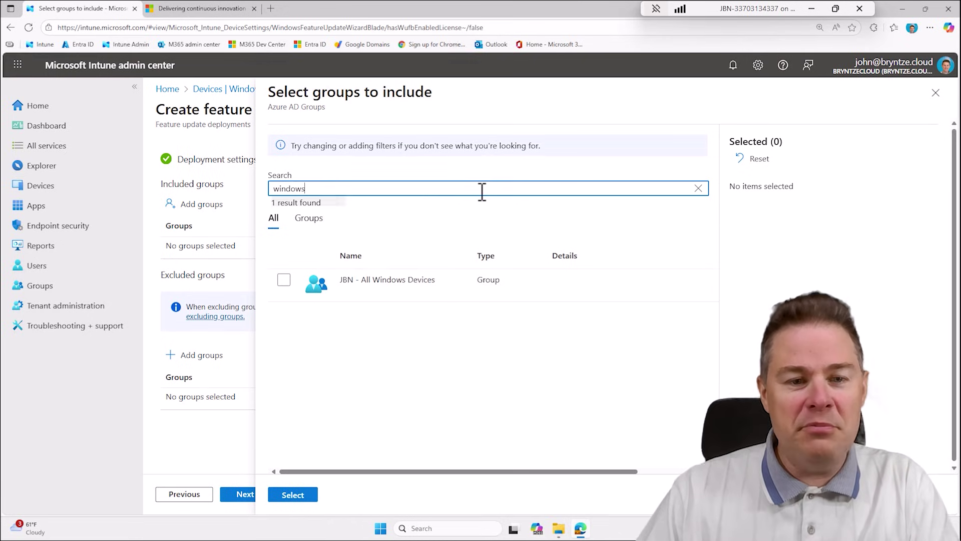
pyautogui.click(284, 283)
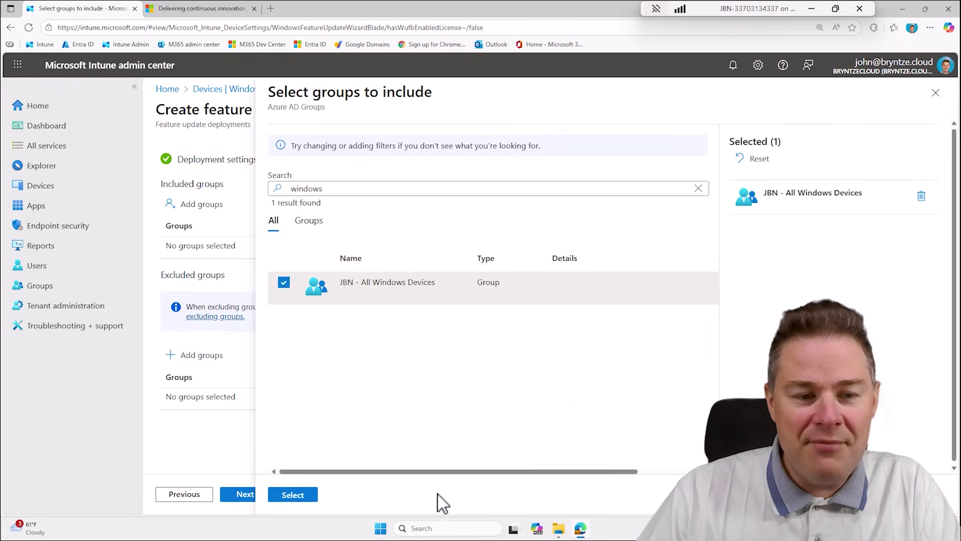
pyautogui.click(303, 495)
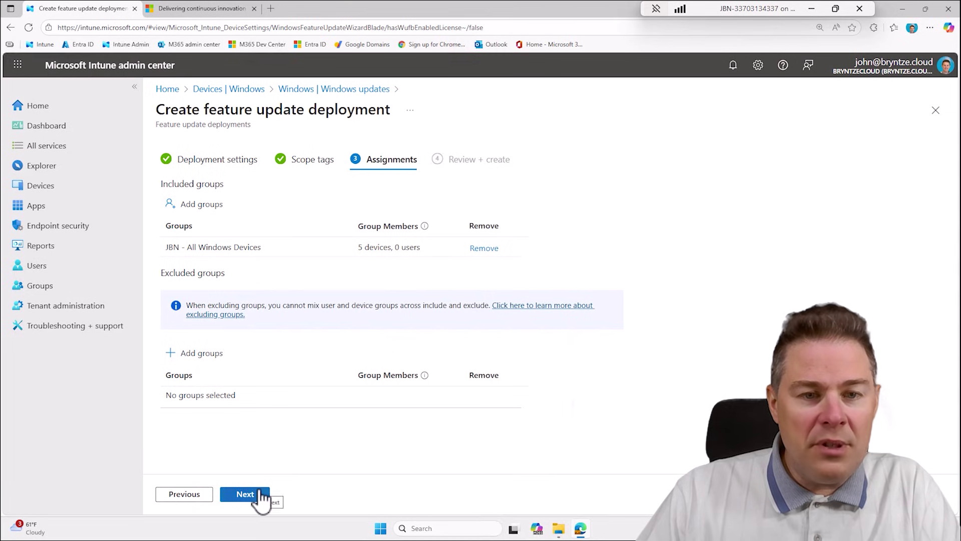
pyautogui.click(245, 494)
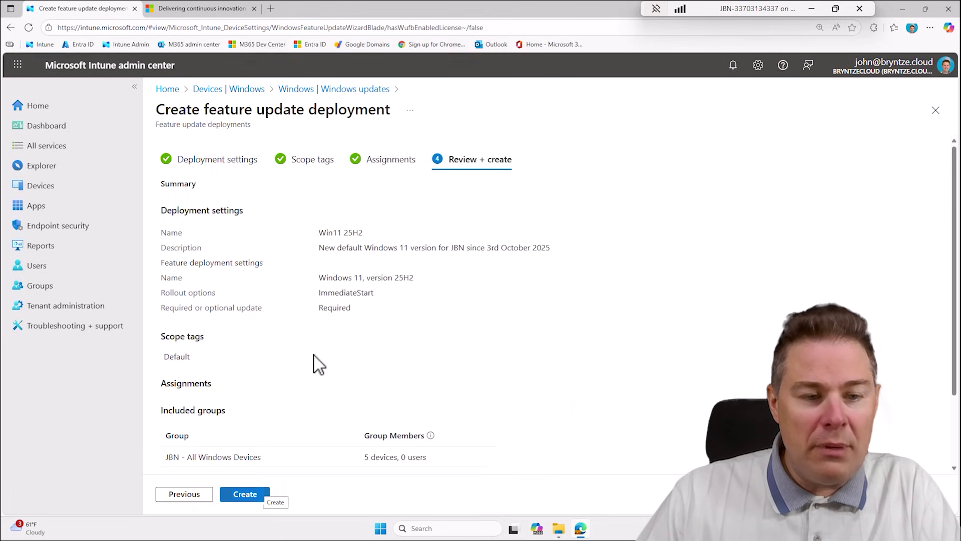
# Check the summary's name Win11 25H2 and Windows 11, version 25H2, then create the profile.
pyautogui.scroll(-1, 319, 364)
pyautogui.scroll(-1, 315, 364)
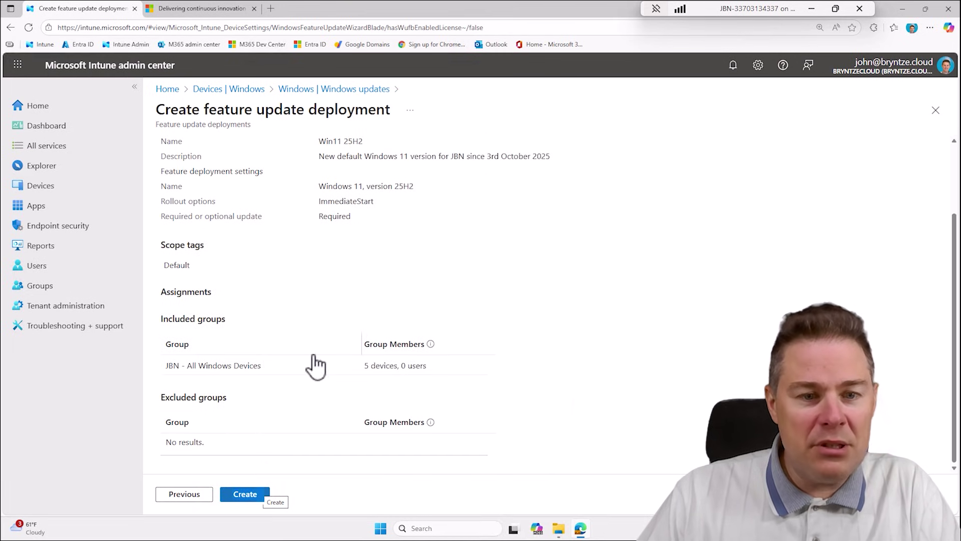
pyautogui.scroll(2, 310, 362)
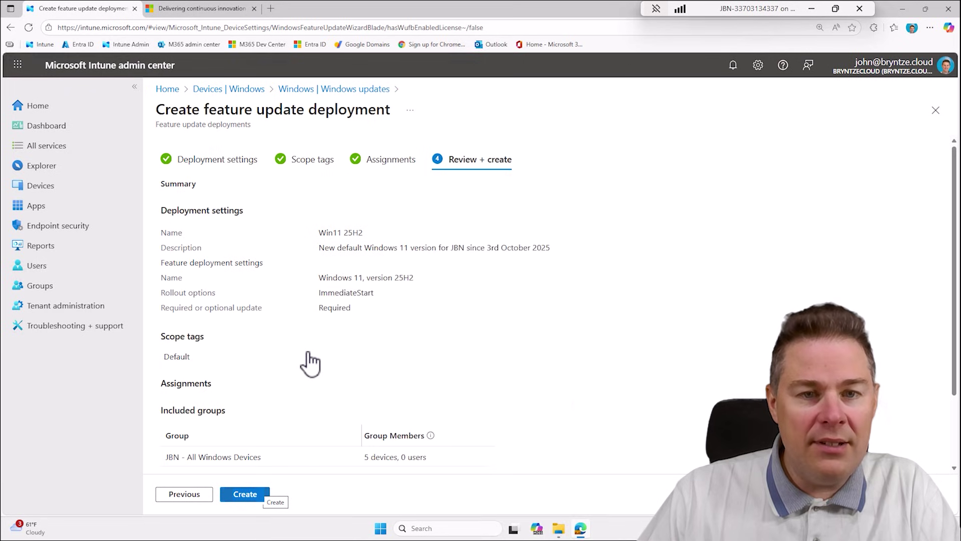
pyautogui.doubleClick(328, 232)
pyautogui.click(410, 285)
pyautogui.doubleClick(330, 278)
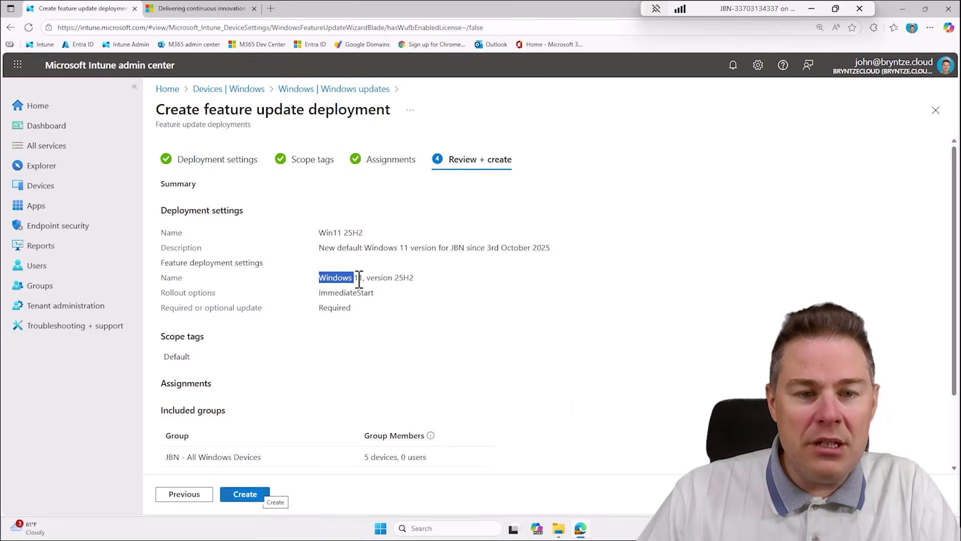
pyautogui.moveTo(330, 278); pyautogui.dragTo(394, 279)
pyautogui.click(421, 297)
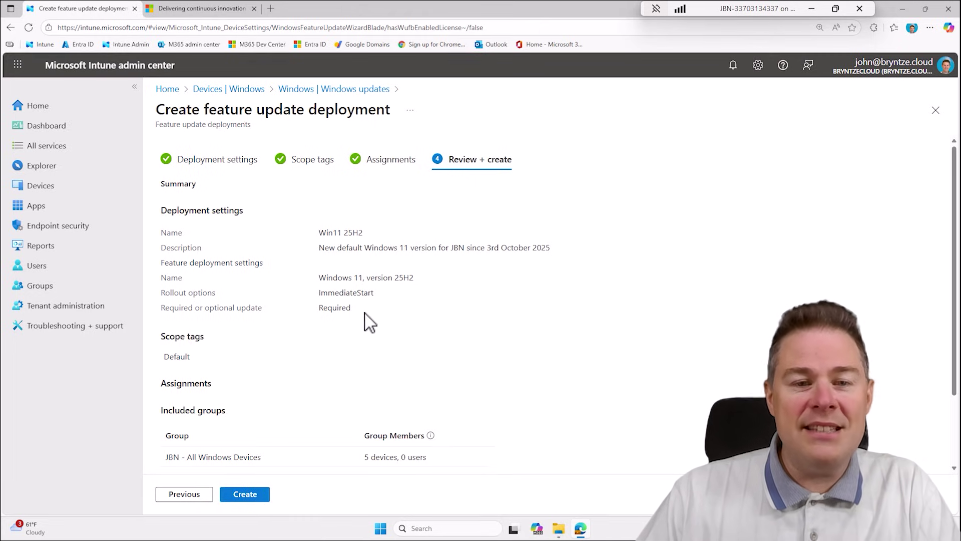
pyautogui.scroll(-2, 440, 335)
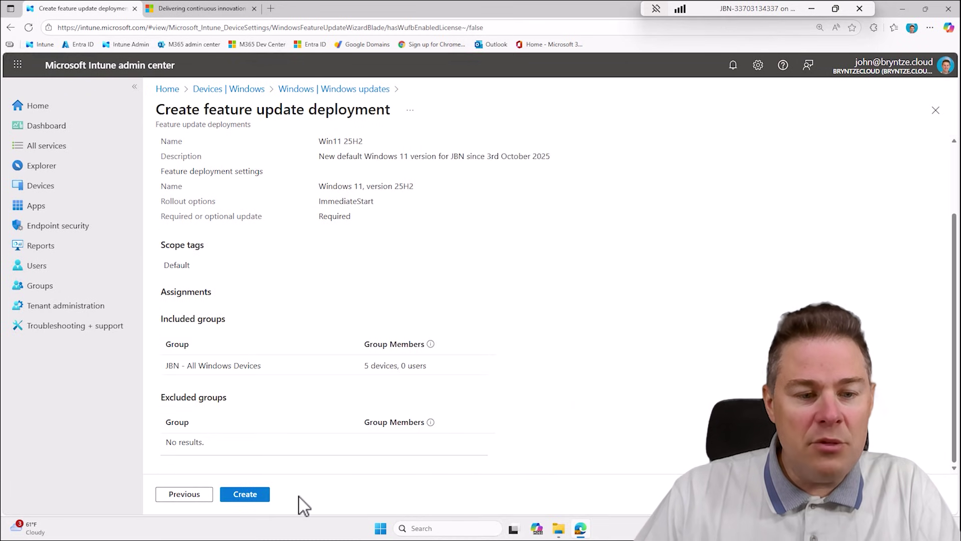
pyautogui.click(253, 495)
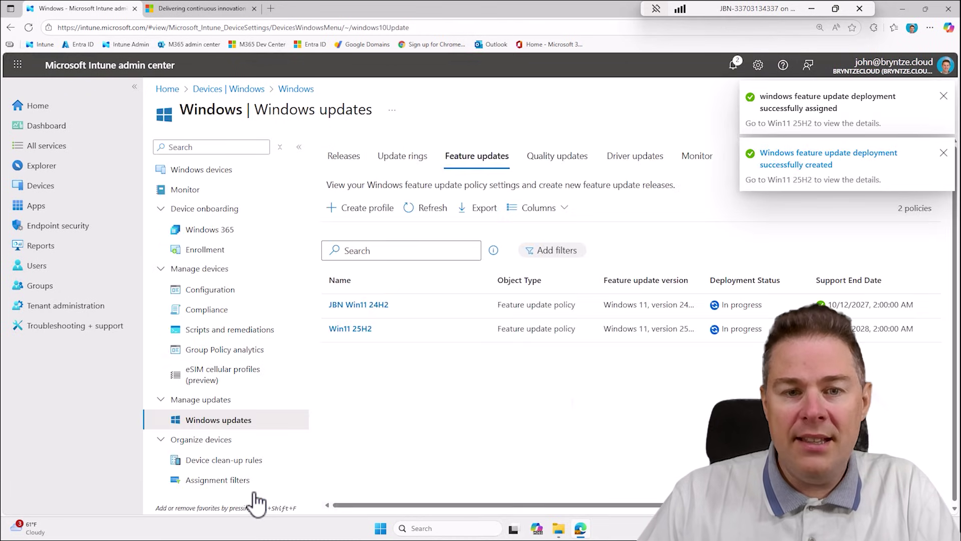
# Review the old JBN Win11 24H2 profile's properties, delete it, and refresh the feature updates list.
pyautogui.click(368, 313)
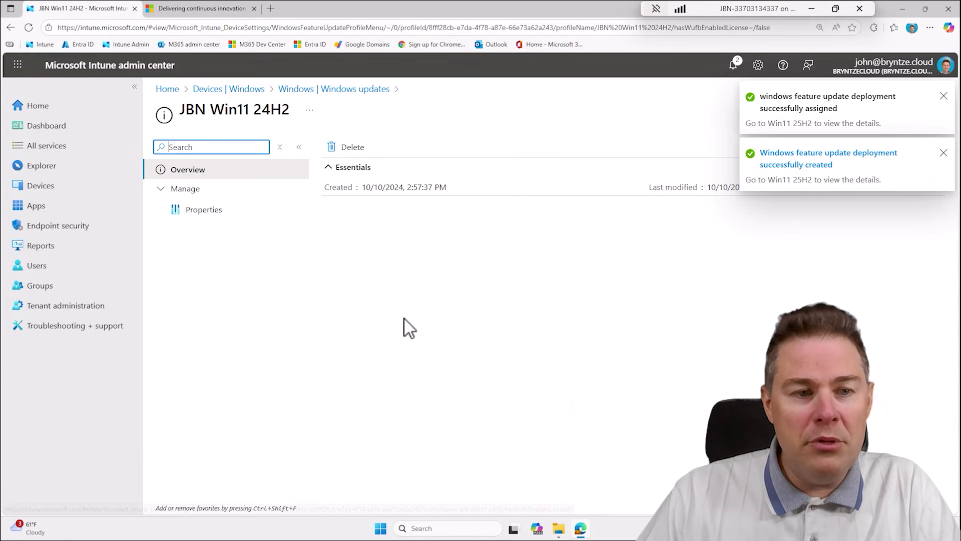
pyautogui.click(195, 210)
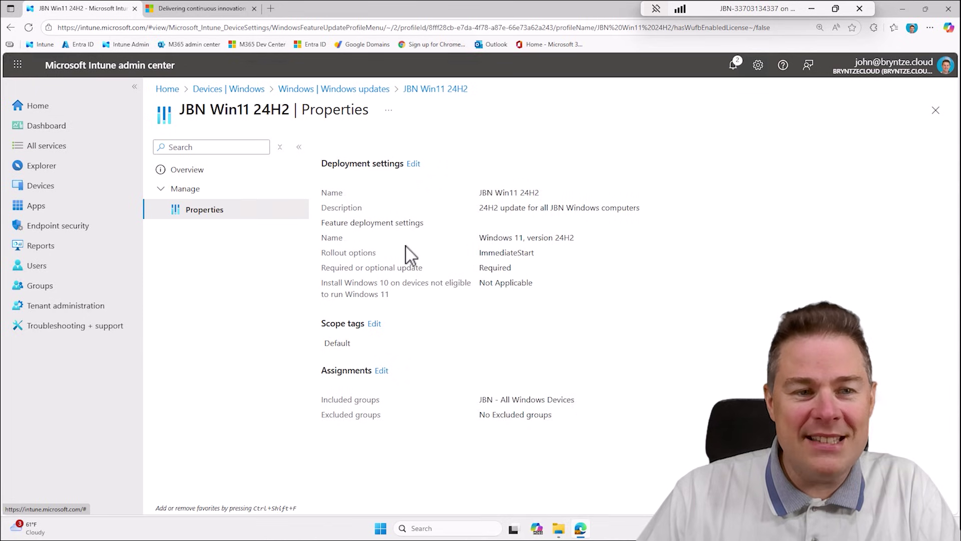
pyautogui.click(196, 170)
pyautogui.click(350, 148)
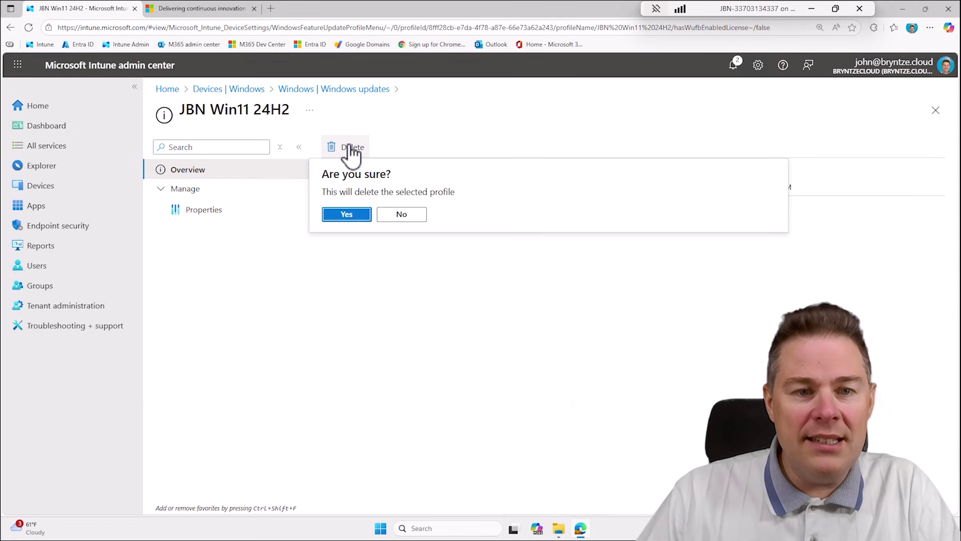
pyautogui.click(345, 214)
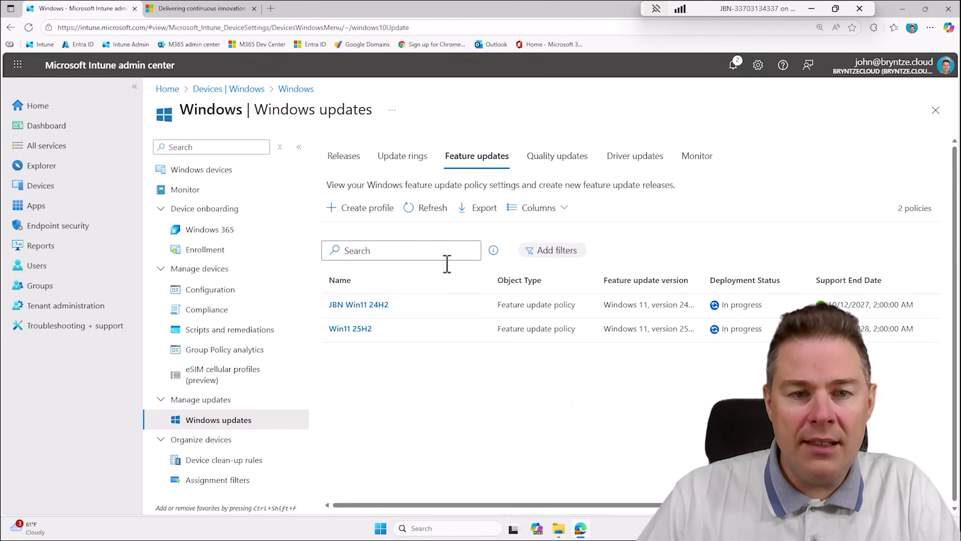
pyautogui.click(431, 209)
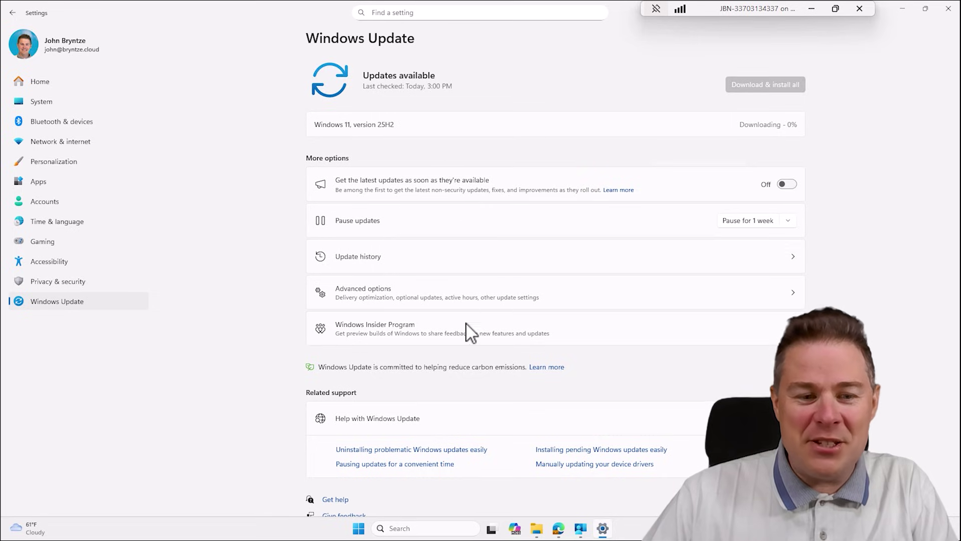
# Run winver to confirm the device's current Windows version is 24H2.
pyautogui.click(360, 534)
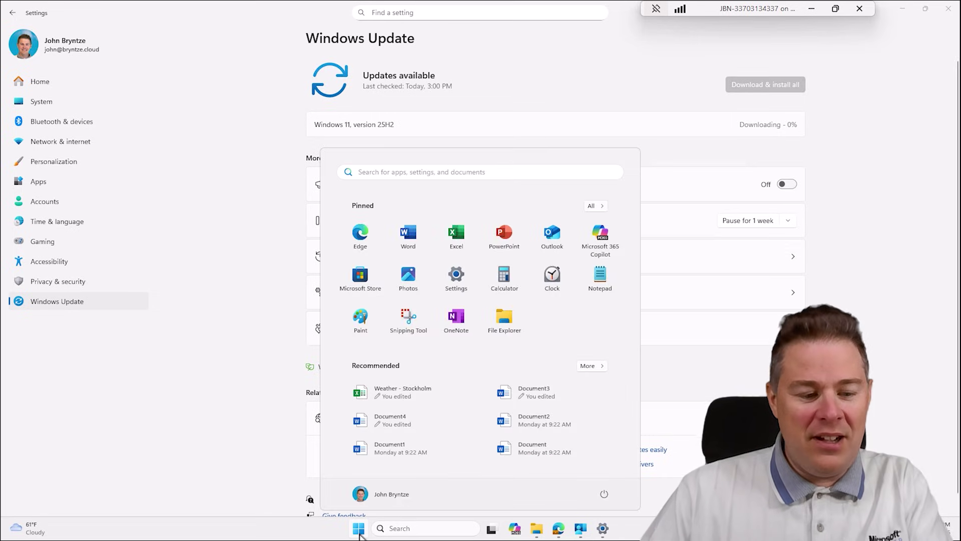
pyautogui.write('winver')
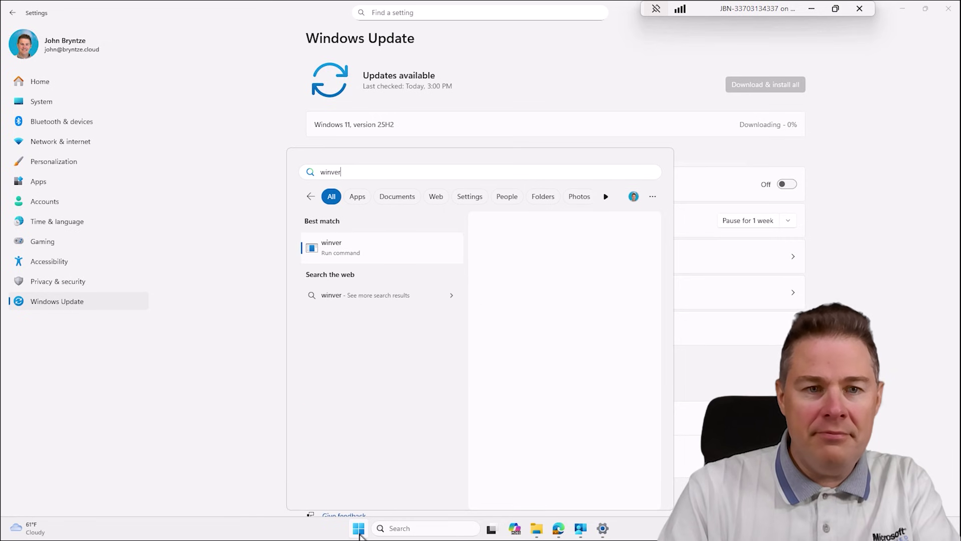
pyautogui.press('Return')
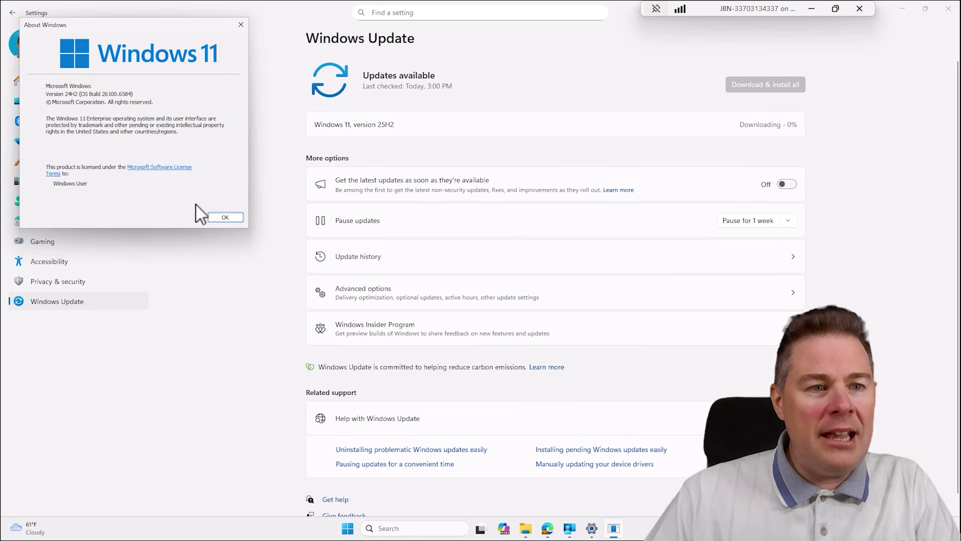
pyautogui.click(225, 217)
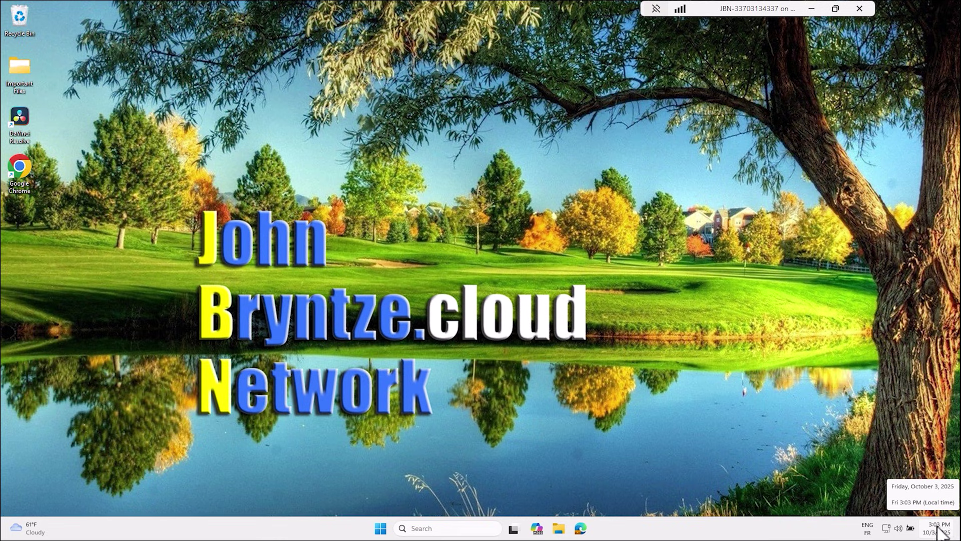
pyautogui.click(380, 528)
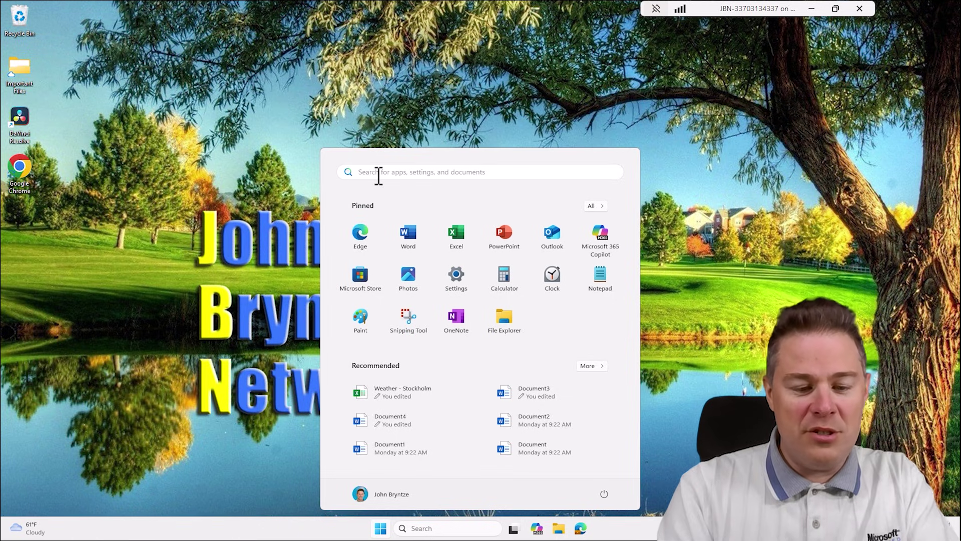
pyautogui.write('winver')
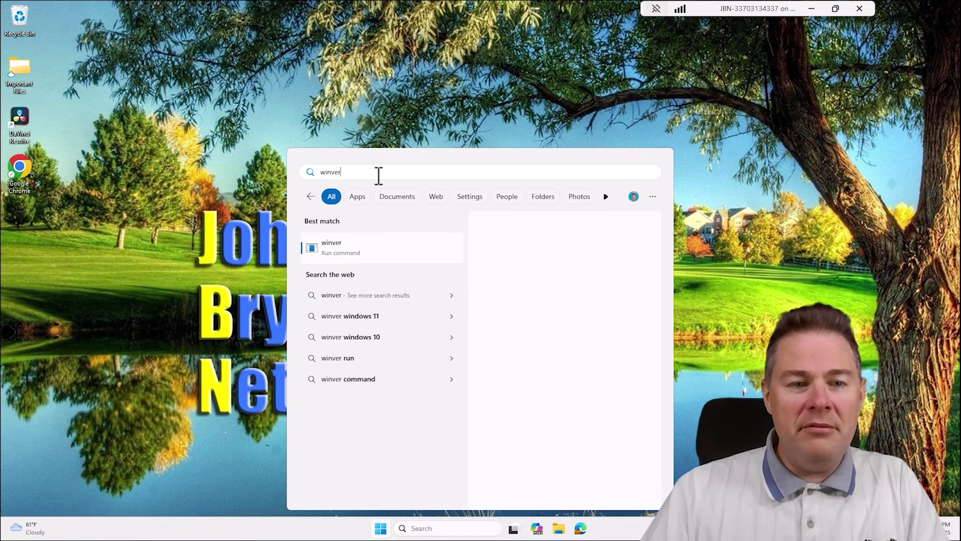
pyautogui.press('Return')
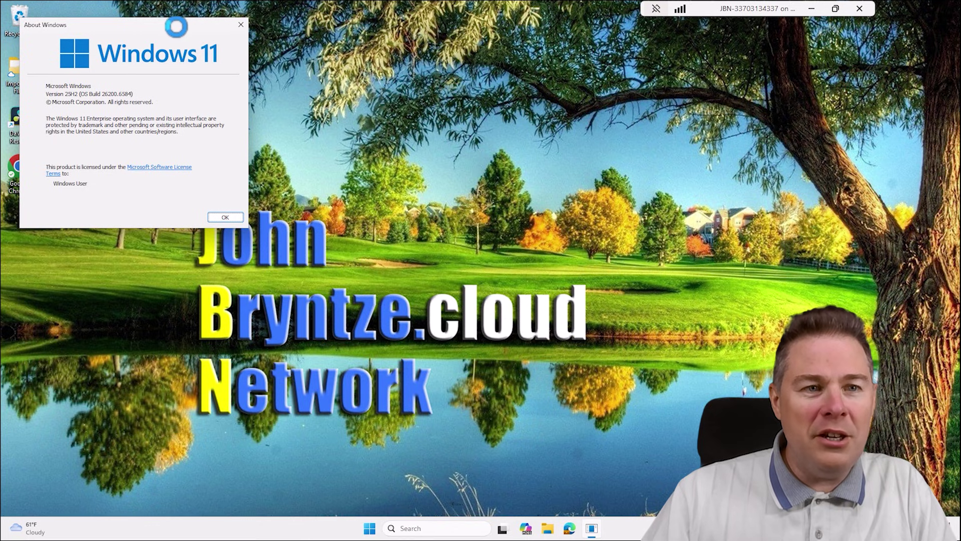
pyautogui.moveTo(178, 23); pyautogui.dragTo(508, 118)
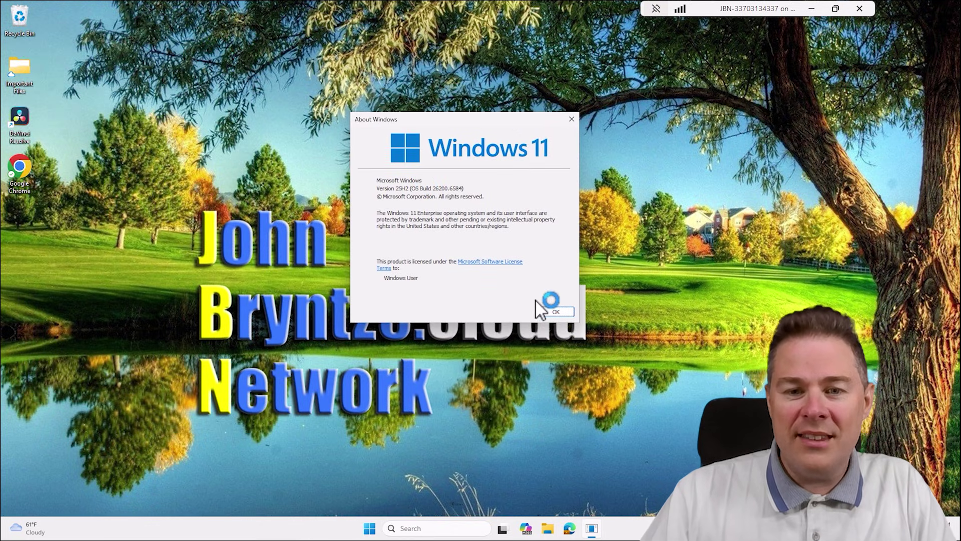
pyautogui.click(550, 310)
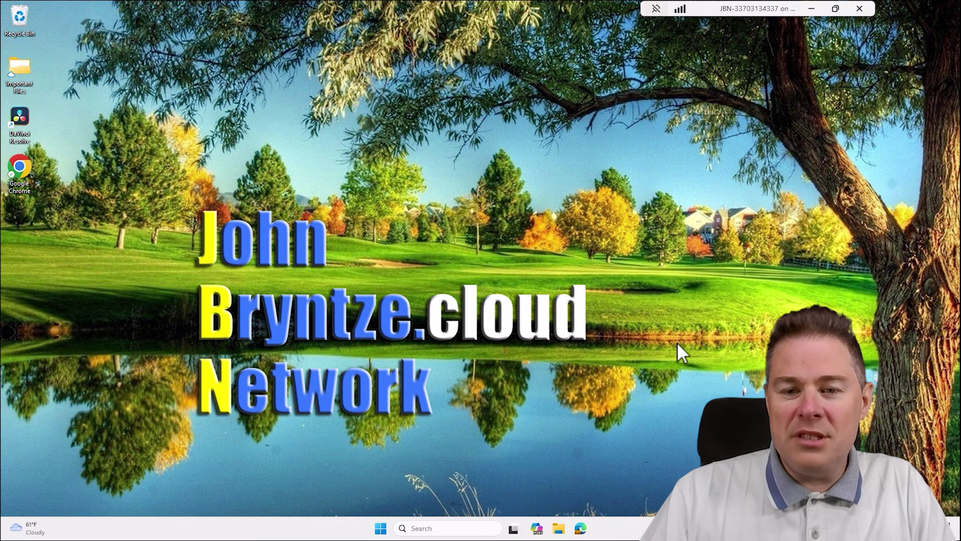